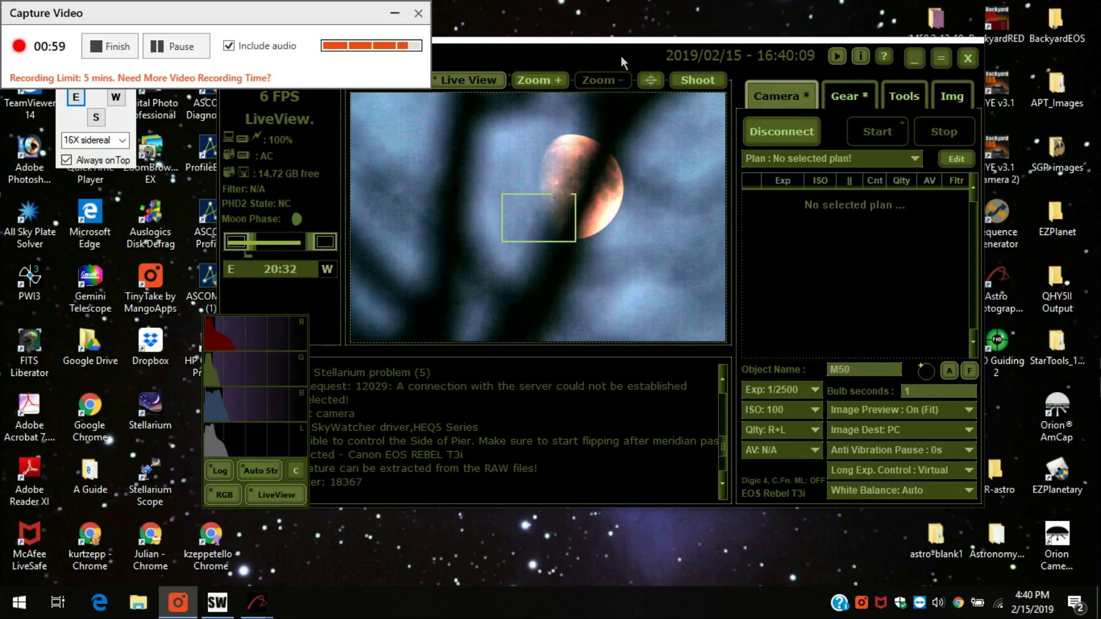
# - Move the APT main window down and to the left on the desktop
pyautogui.click(628, 56)
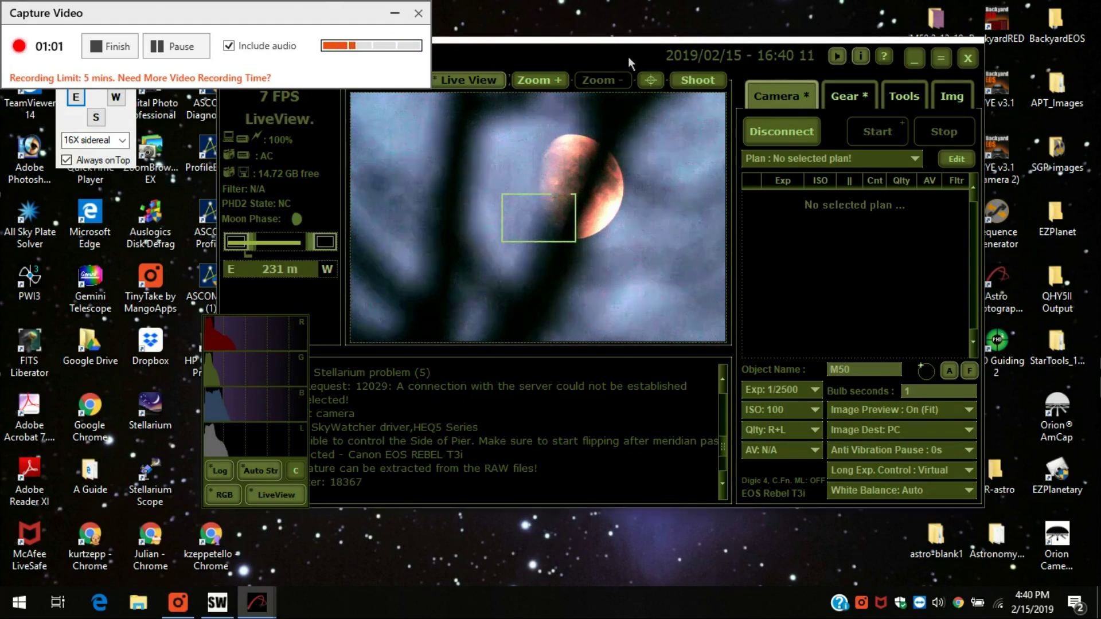
pyautogui.moveTo(628, 56); pyautogui.dragTo(603, 104)
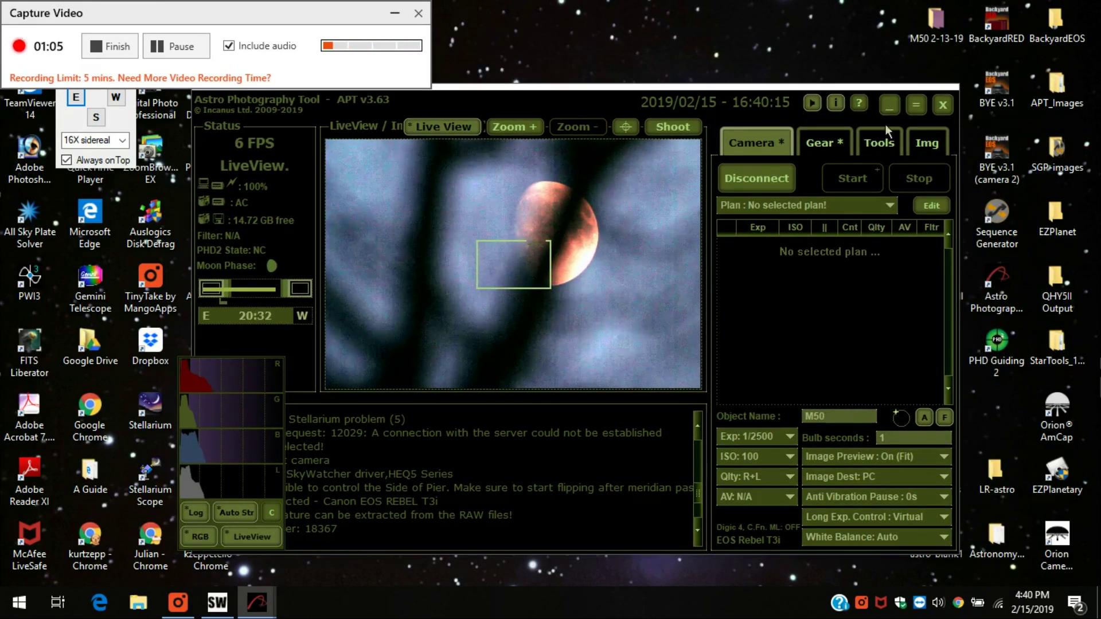
pyautogui.moveTo(707, 99); pyautogui.dragTo(700, 93)
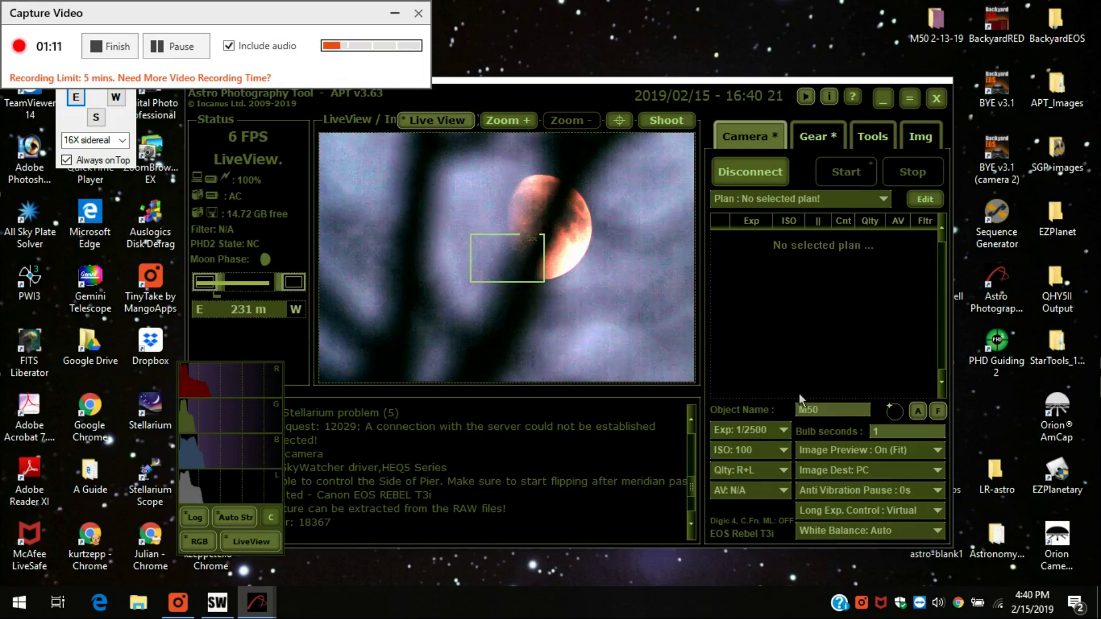
# - Review the exposure and ISO lists, leaving 1/2500 and ISO 100 selected
pyautogui.click(785, 429)
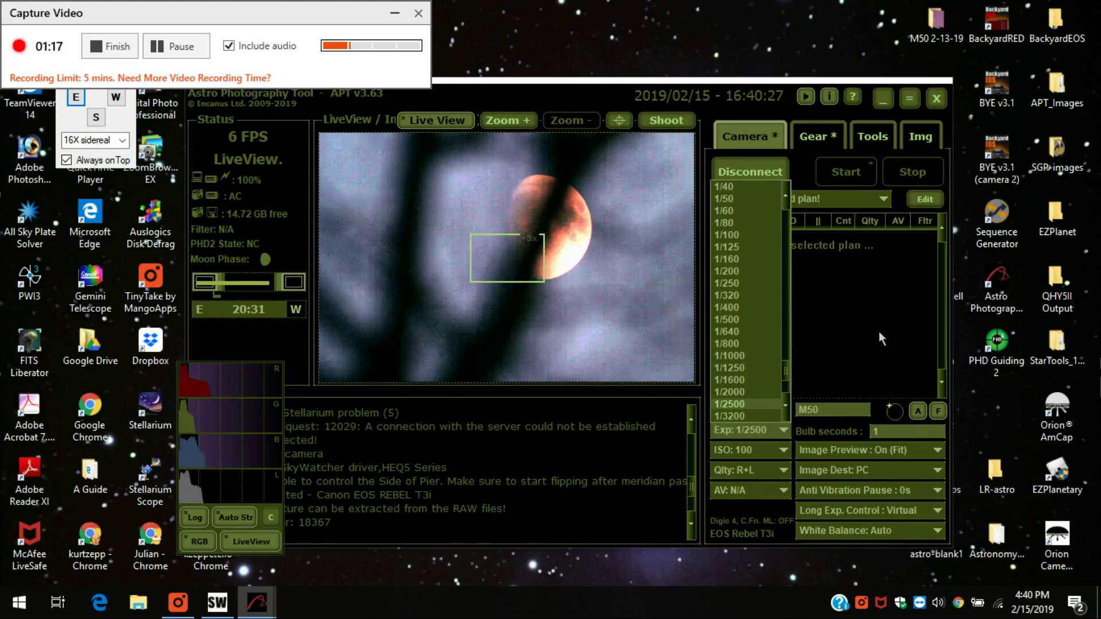
pyautogui.click(783, 448)
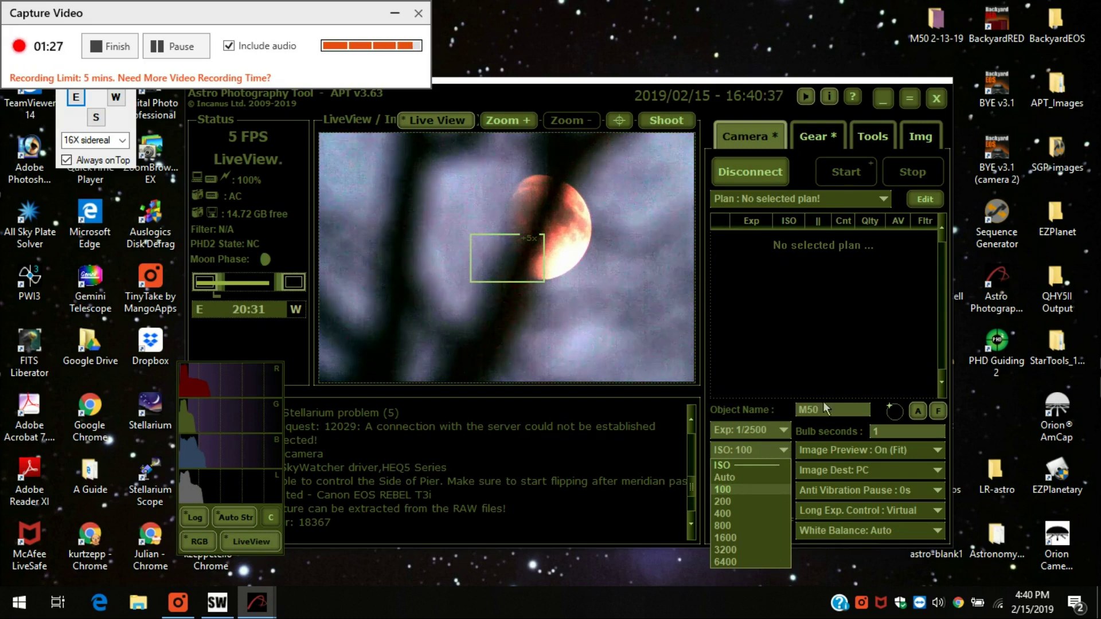
pyautogui.click(1009, 417)
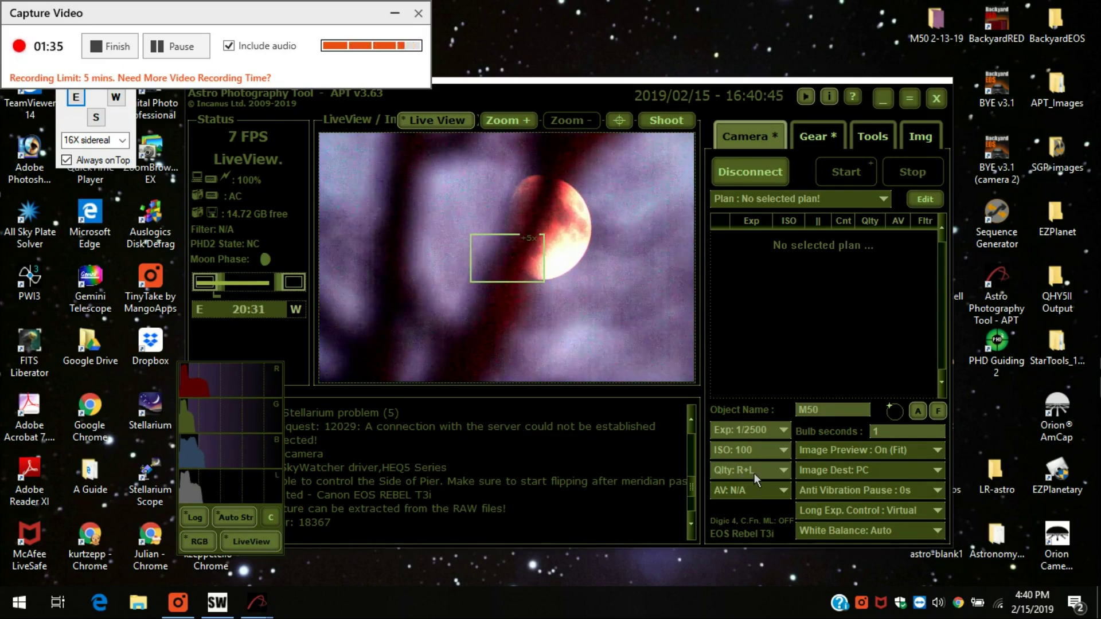
pyautogui.click(782, 489)
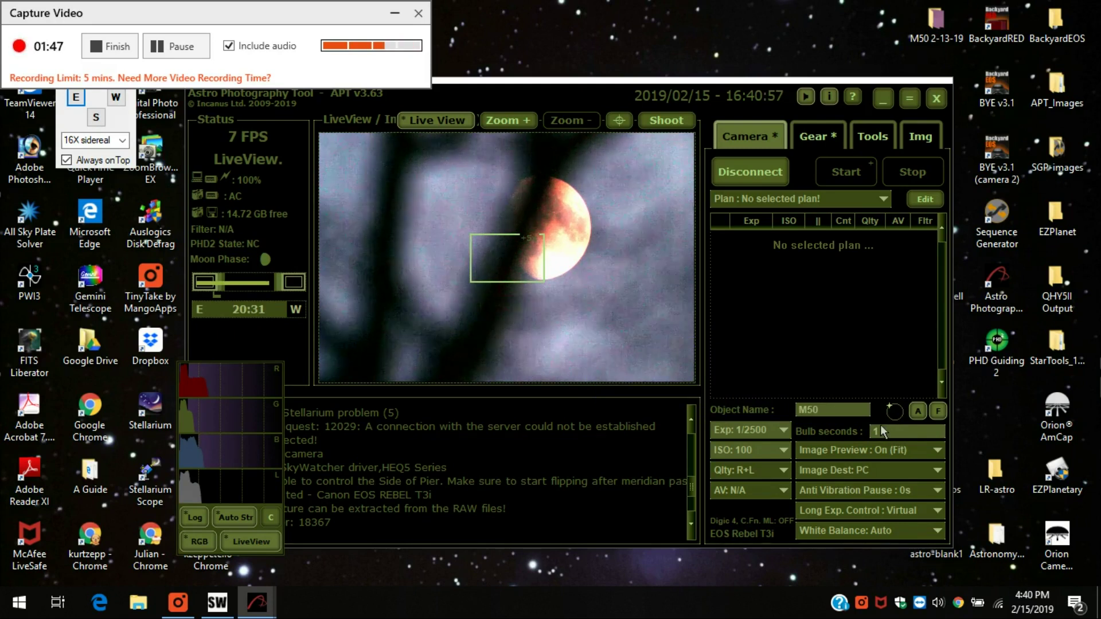
pyautogui.click(784, 430)
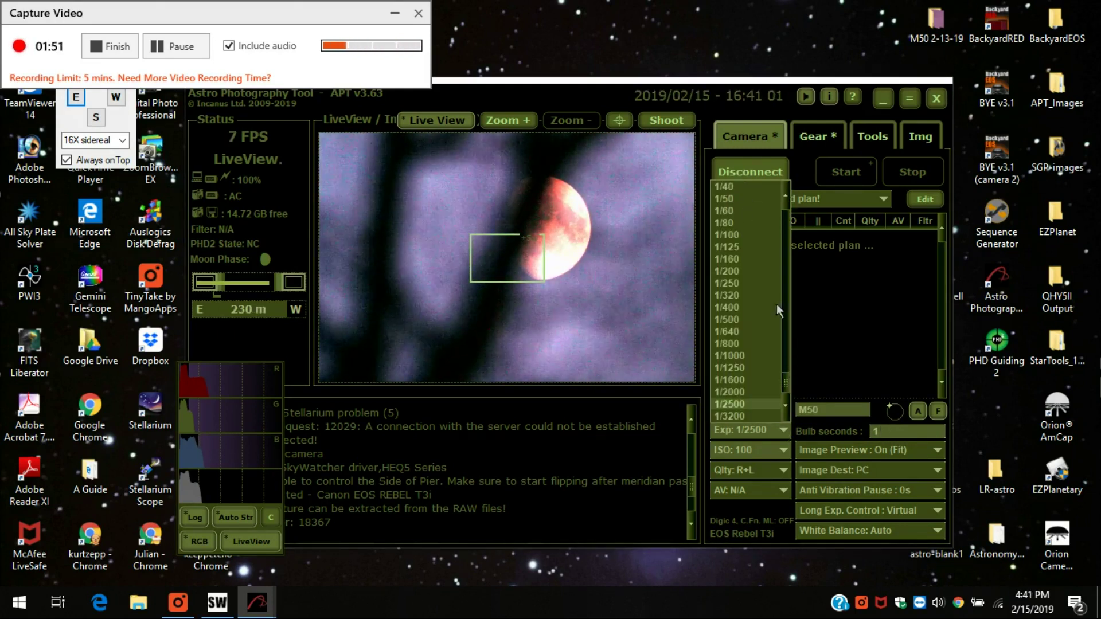
pyautogui.scroll(10, 769, 241)
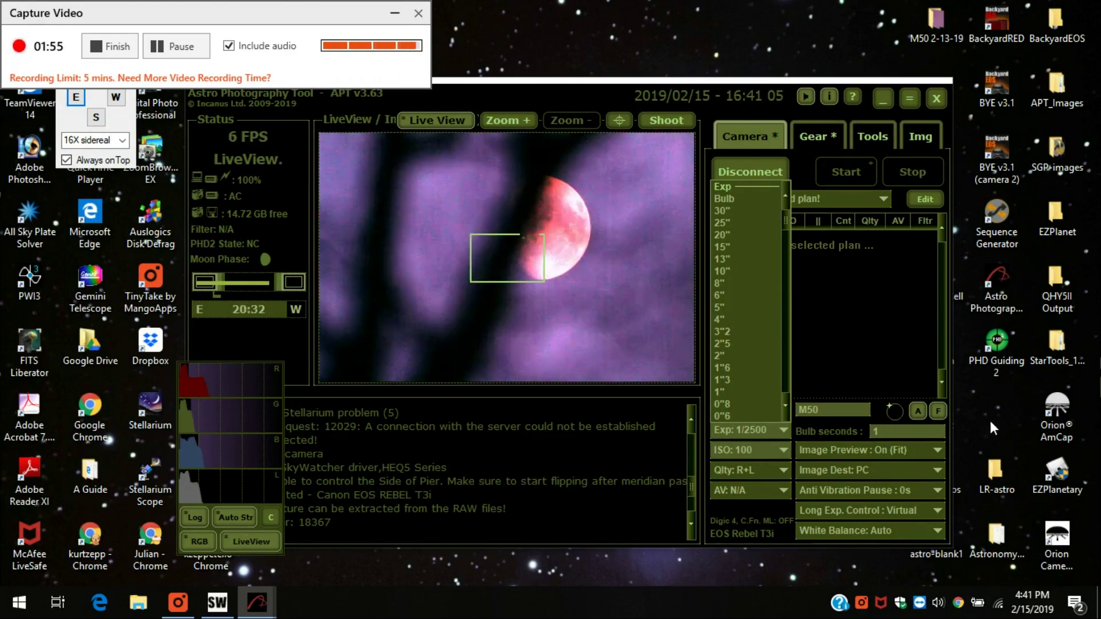
pyautogui.click(989, 418)
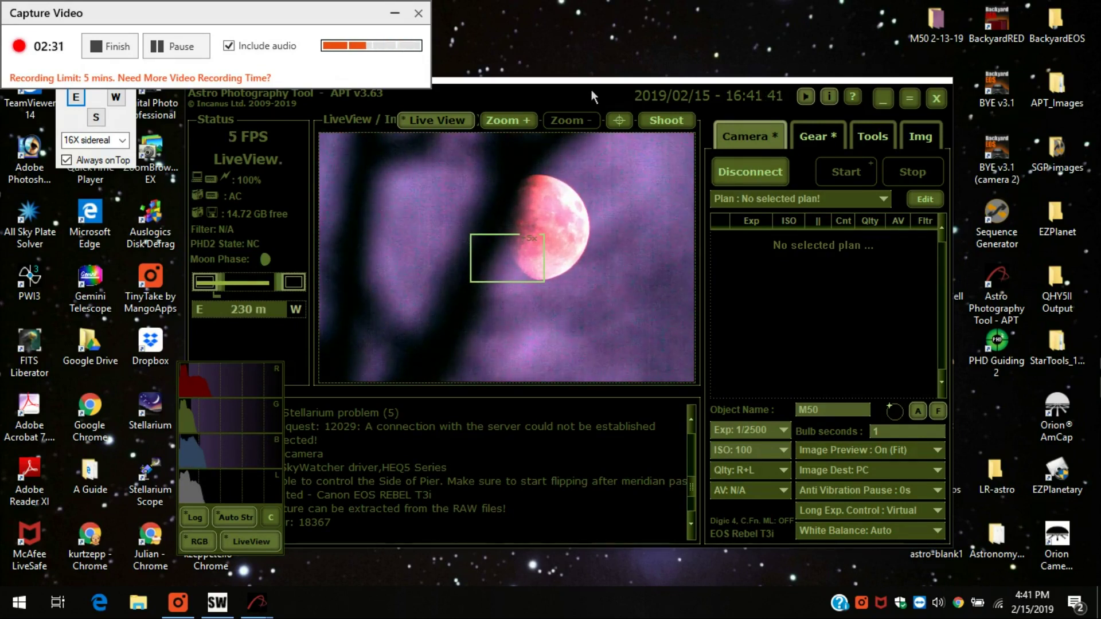
# - Move the APT, capture and hand control windows aside, checking the Gear tab before returning to Camera
pyautogui.moveTo(657, 102); pyautogui.dragTo(733, 114)
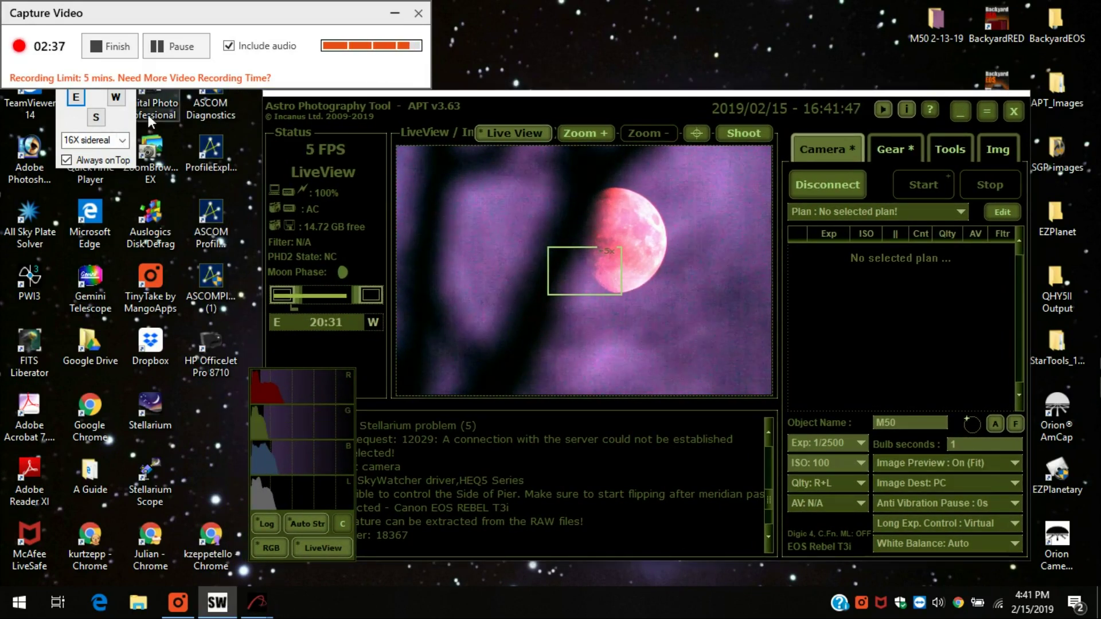
pyautogui.moveTo(184, 15); pyautogui.dragTo(334, 14)
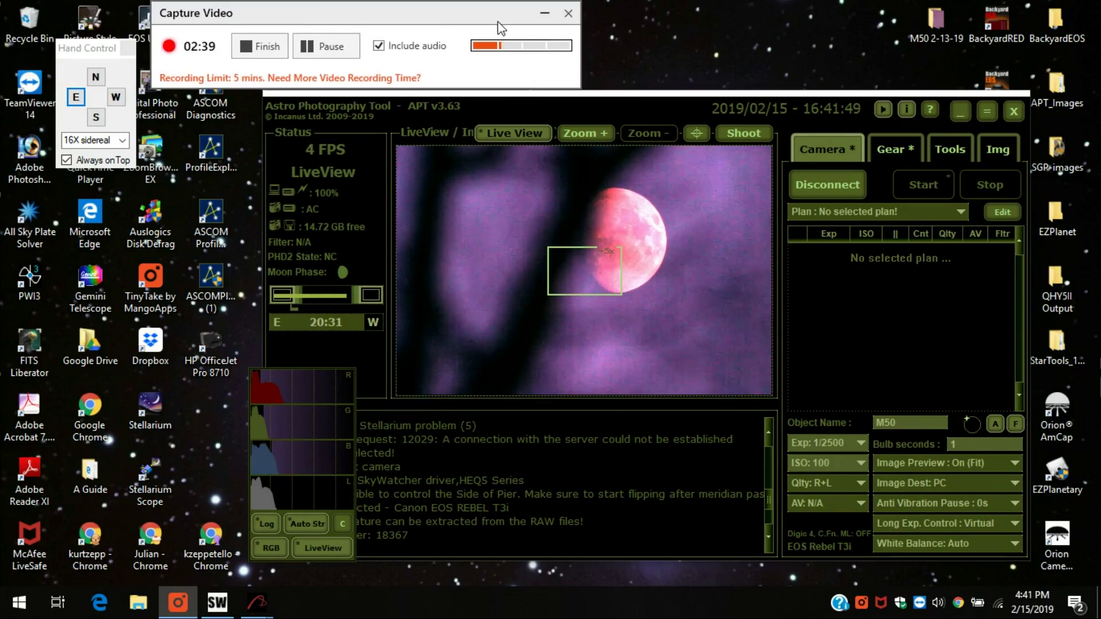
pyautogui.moveTo(108, 52); pyautogui.dragTo(113, 133)
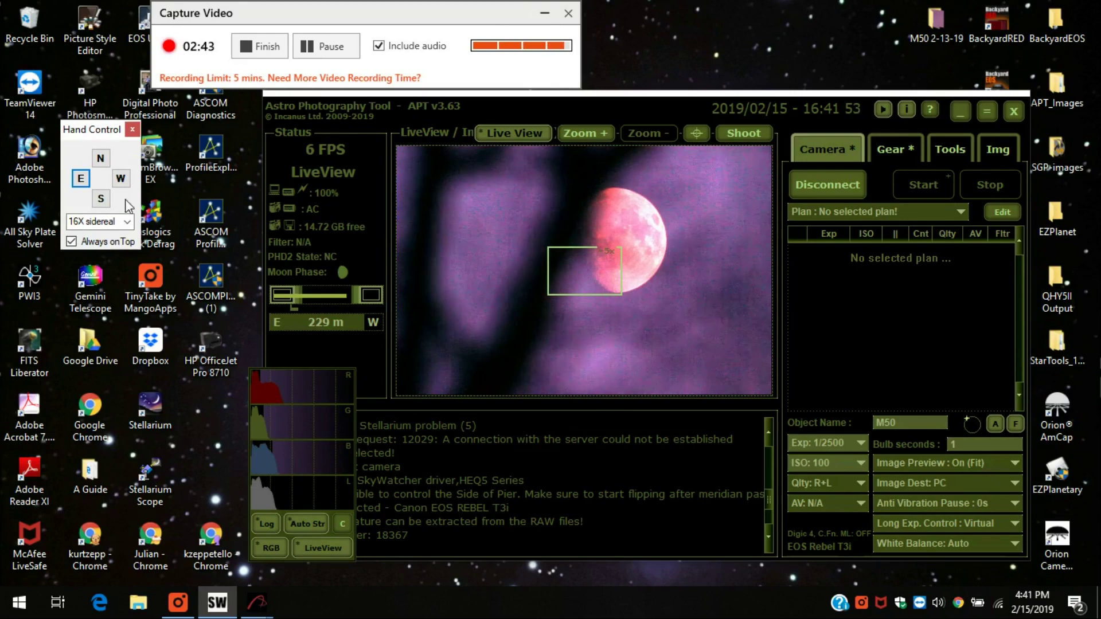
pyautogui.click(900, 149)
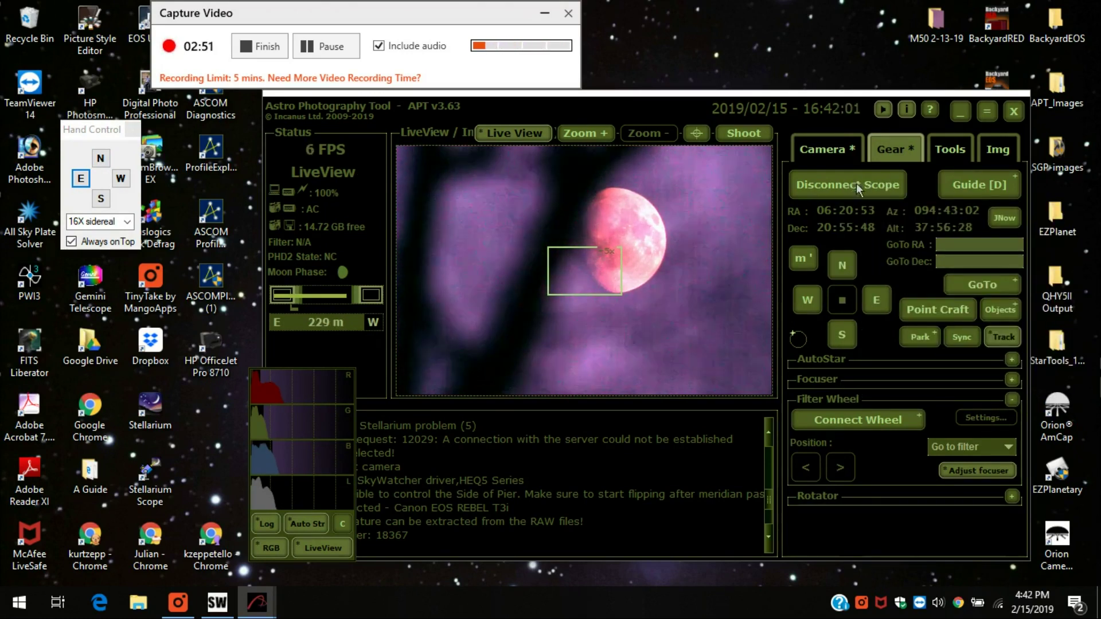
pyautogui.click(828, 146)
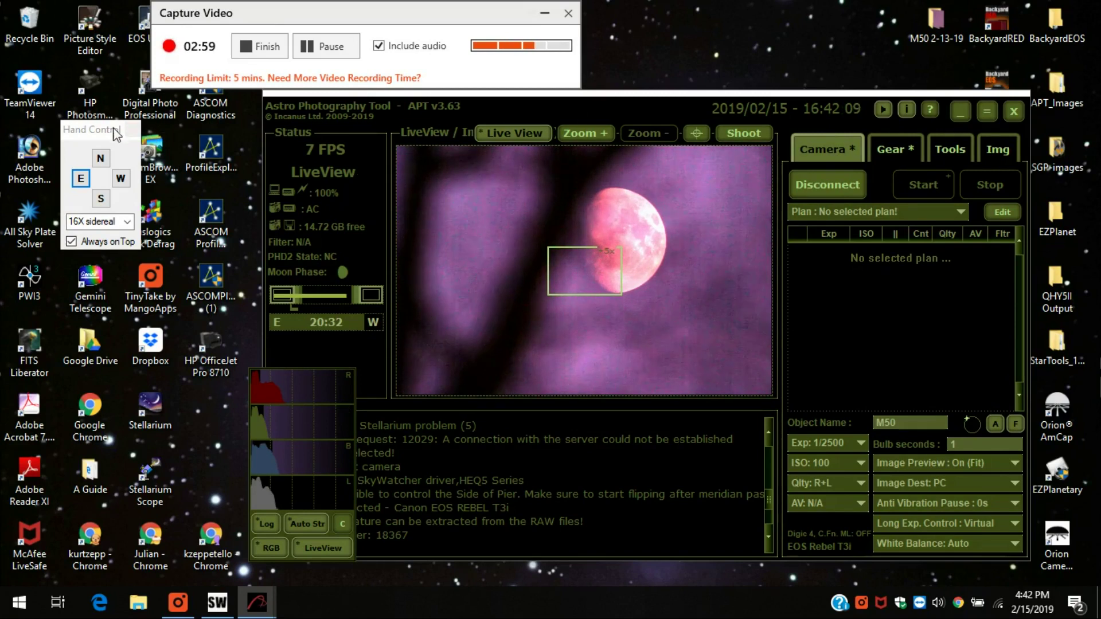
# - Slew the mount north, west and east with the hand control to centre the moon
pyautogui.click(100, 159)
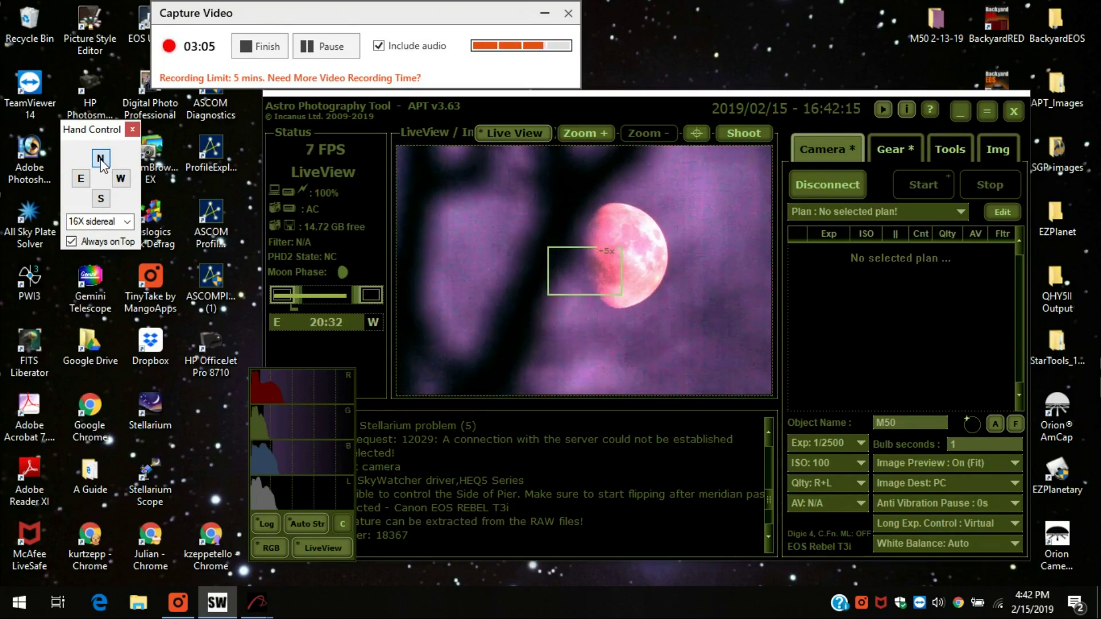
pyautogui.click(120, 179)
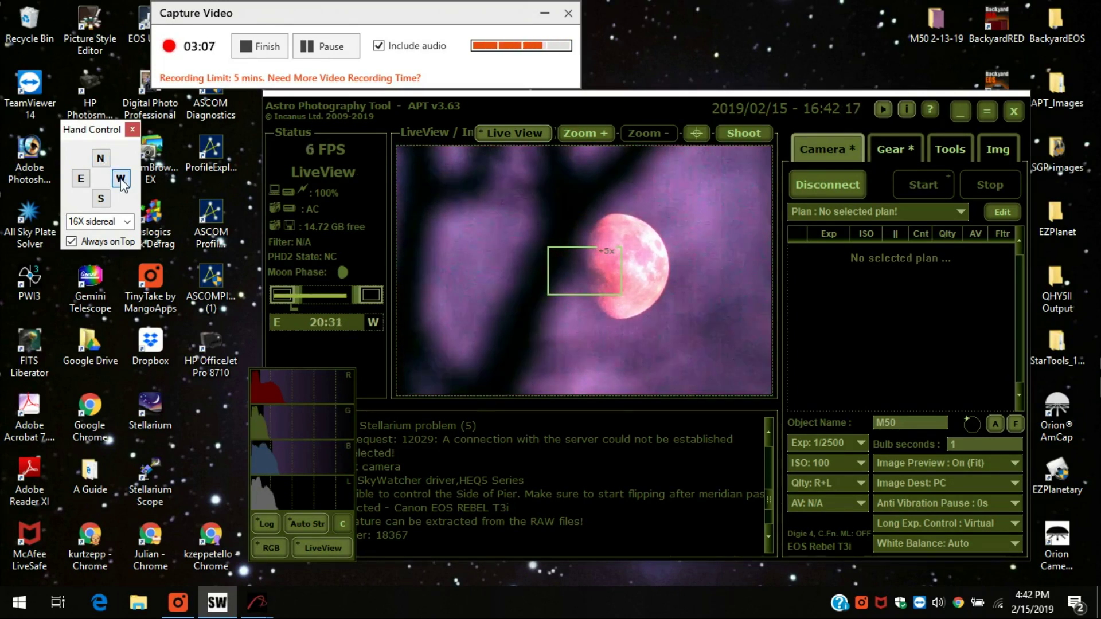
pyautogui.click(84, 179)
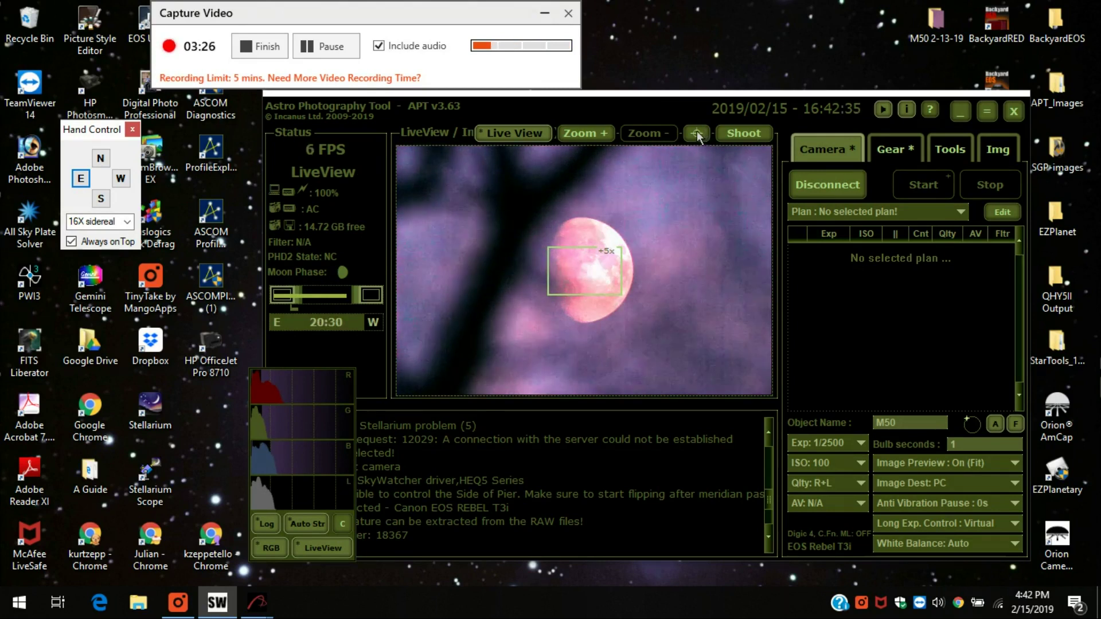
pyautogui.click(697, 135)
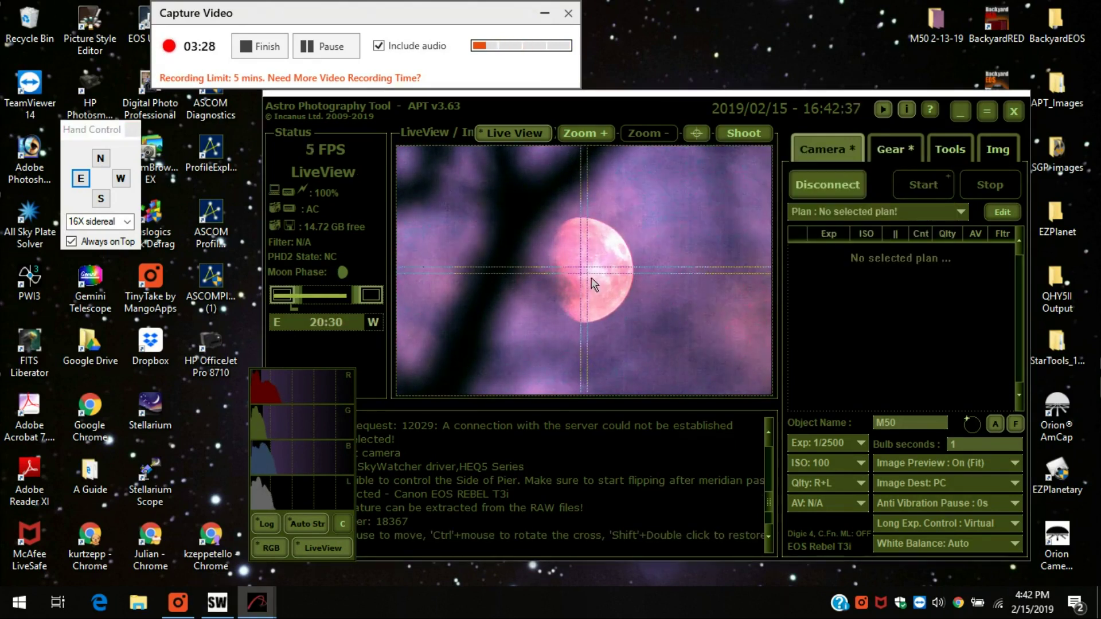
pyautogui.click(123, 178)
pyautogui.click(102, 163)
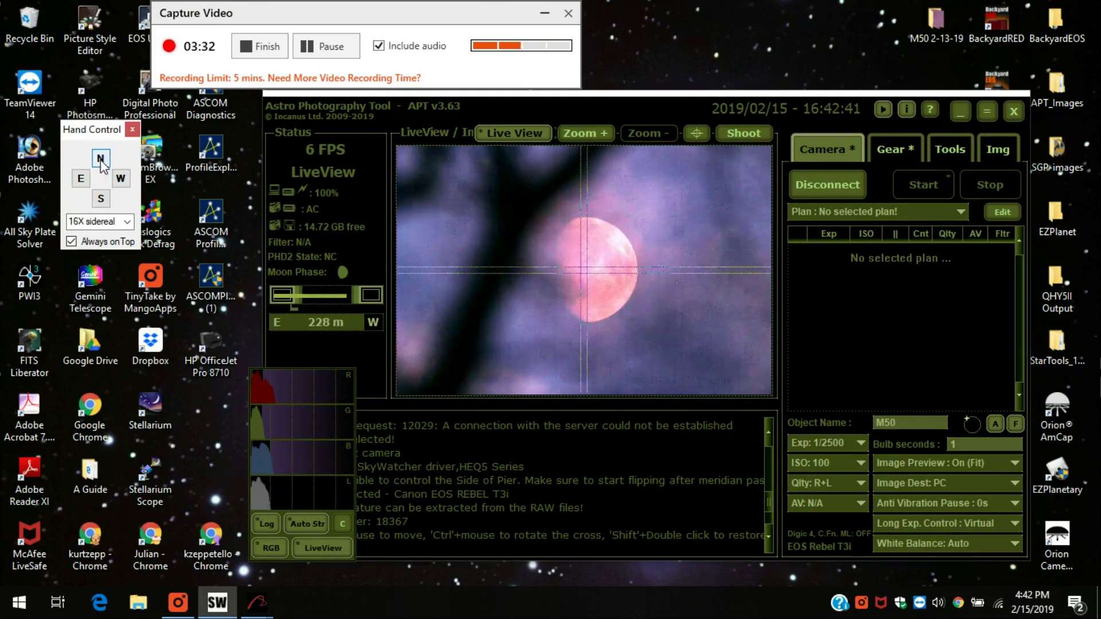
pyautogui.click(101, 200)
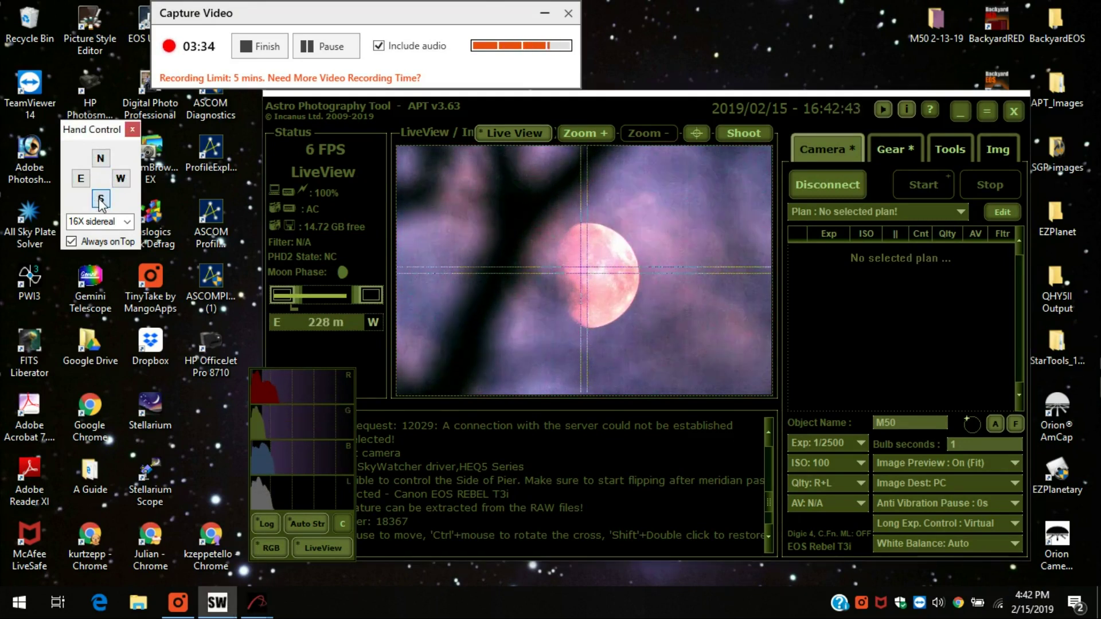
pyautogui.click(122, 180)
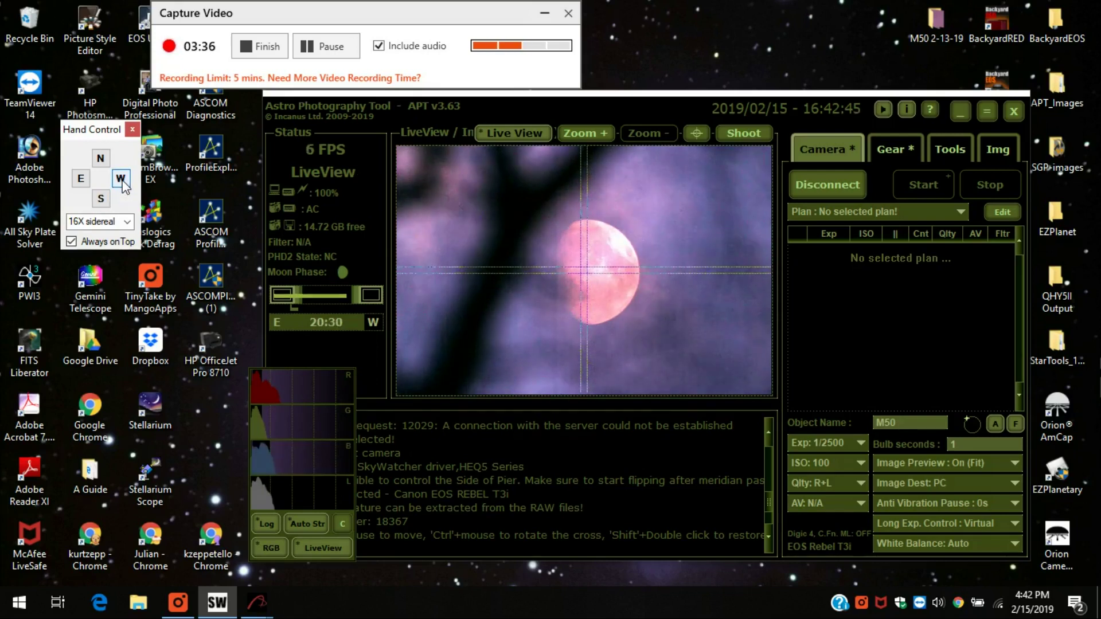
pyautogui.click(81, 179)
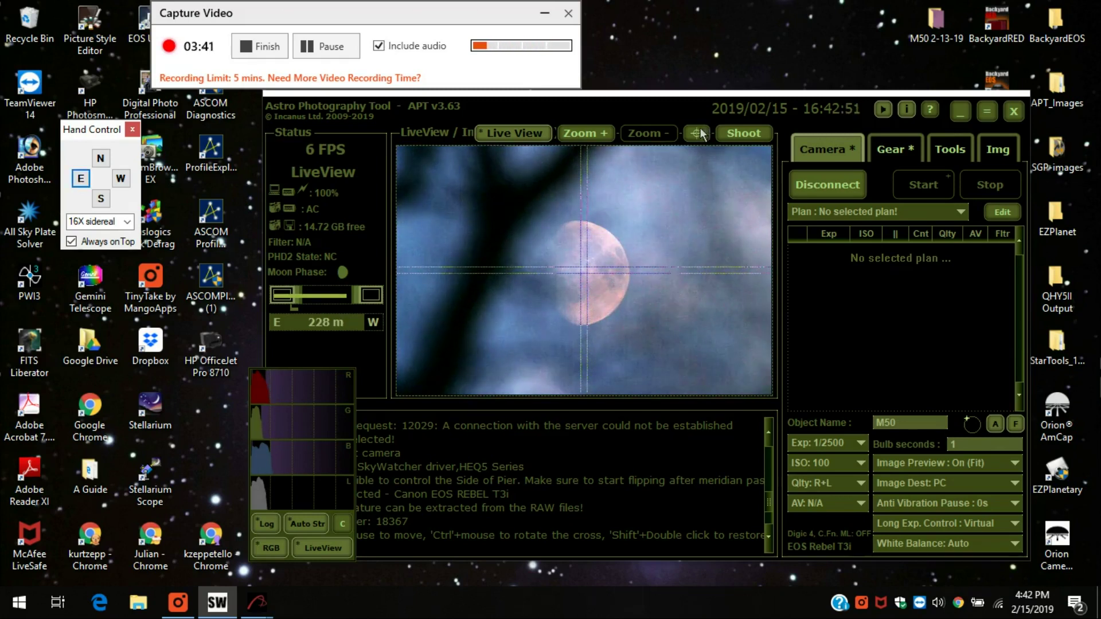
pyautogui.click(698, 133)
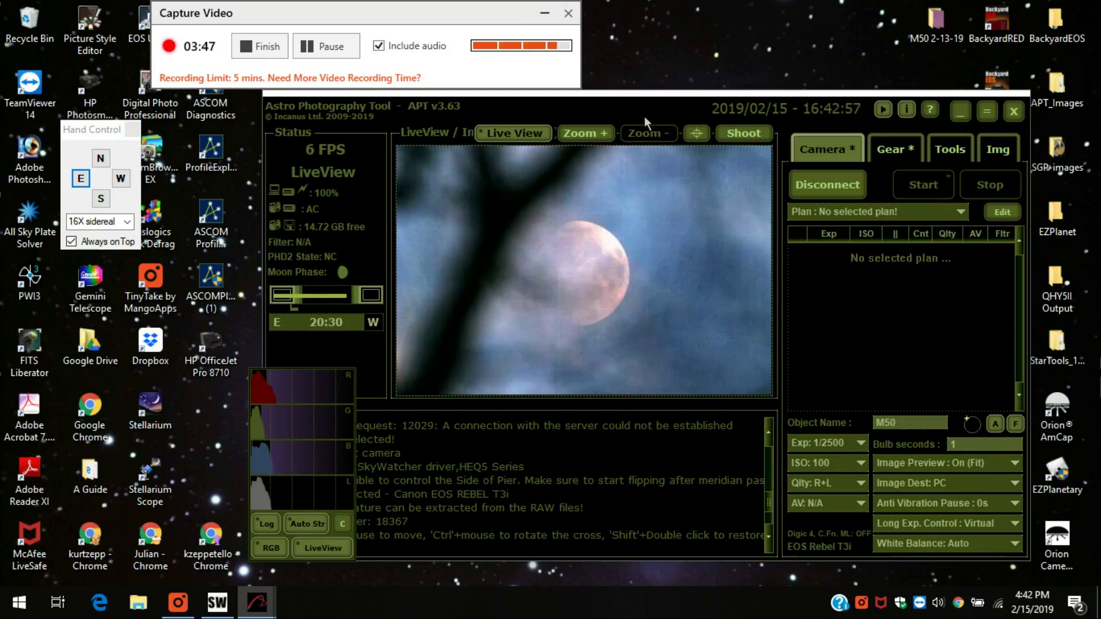
# - Zoom the live view in on the moon, then back out to the whole moon
pyautogui.click(593, 132)
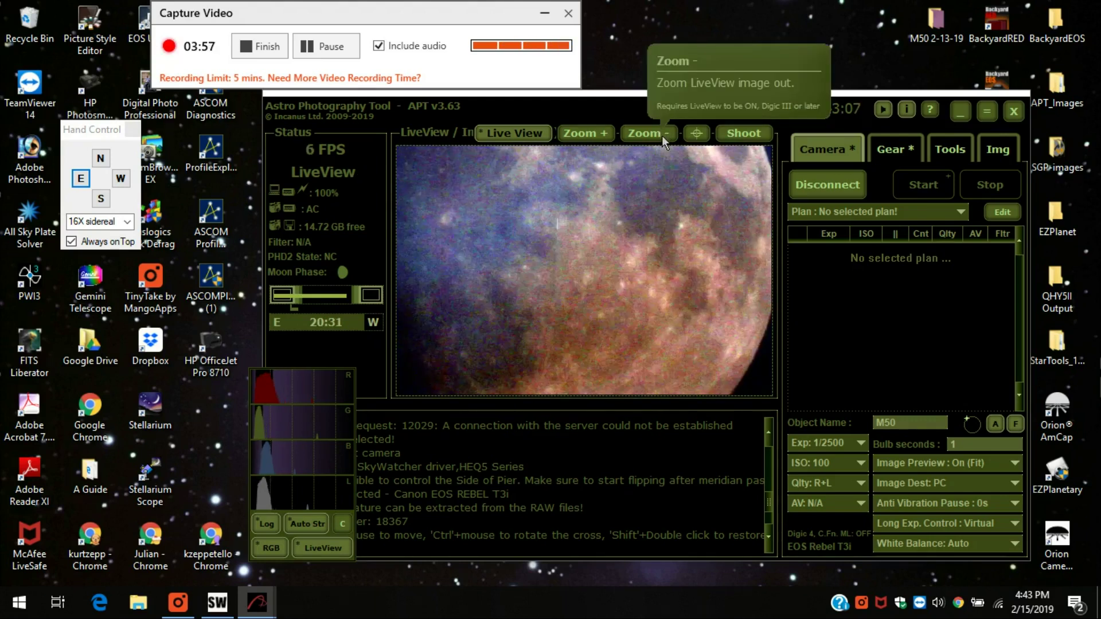
pyautogui.click(662, 135)
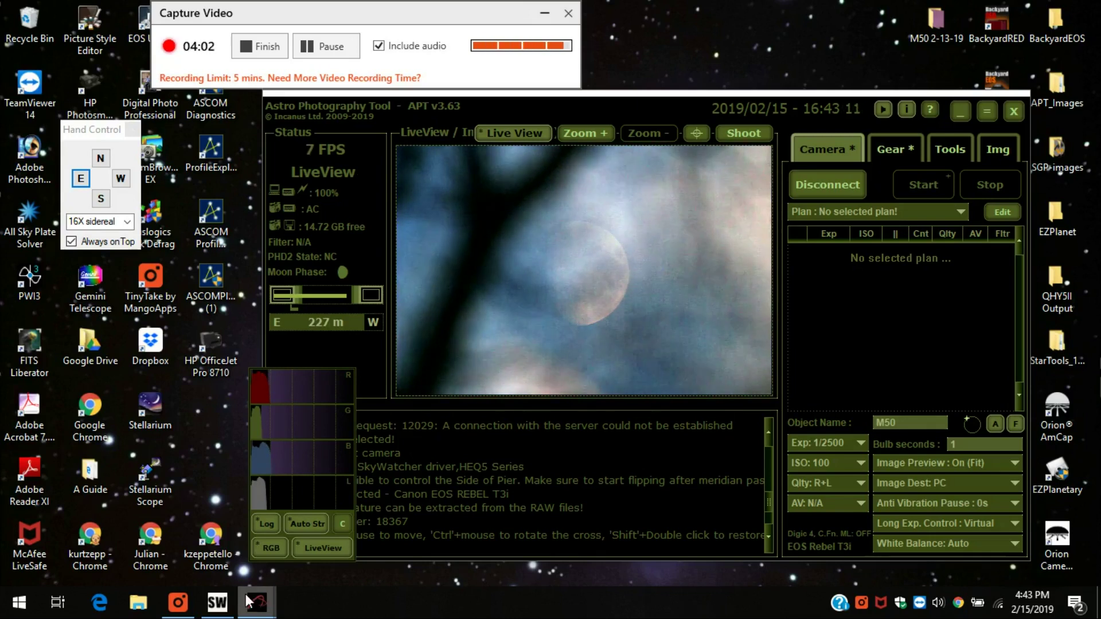
pyautogui.moveTo(248, 599)
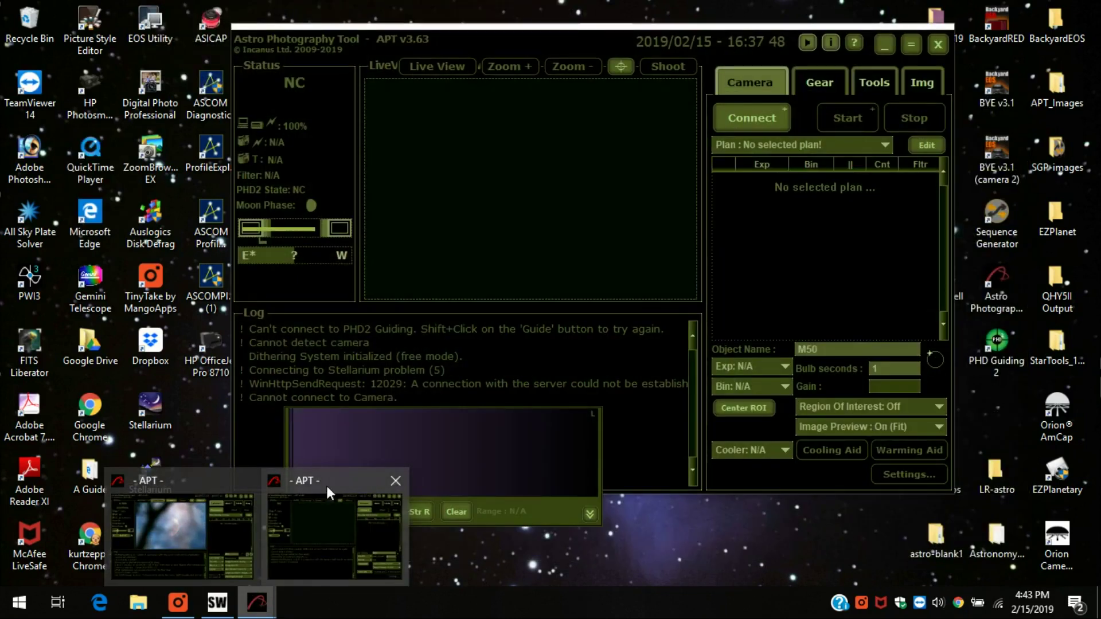
# - Move the unconnected CCD-layout window down-left, compare it with the live view, and leave it in front
pyautogui.click(325, 486)
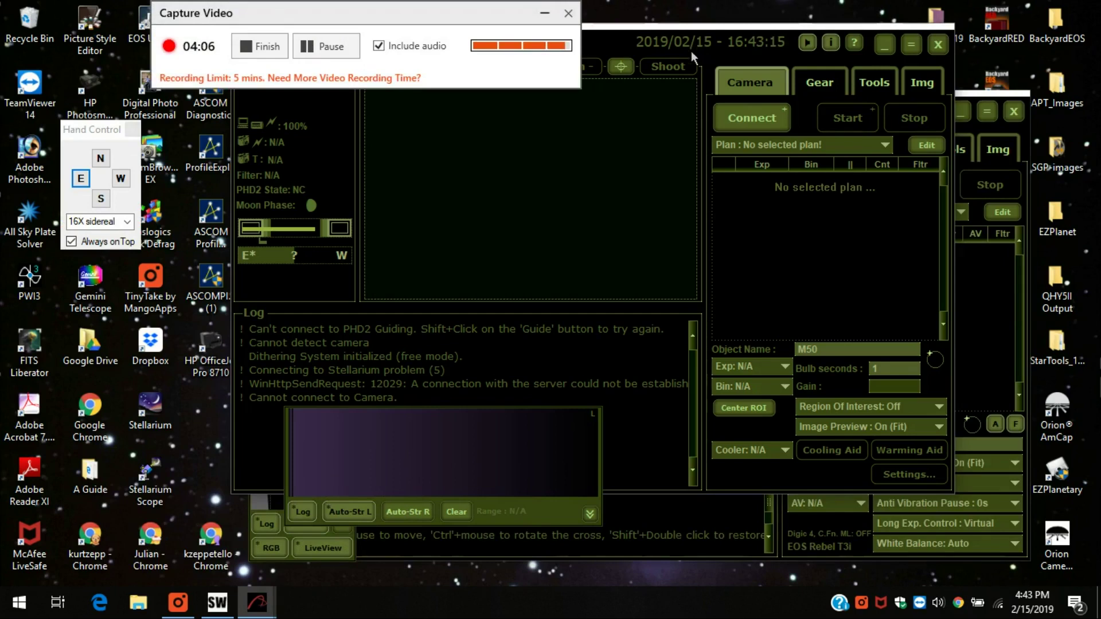
pyautogui.moveTo(690, 50); pyautogui.dragTo(659, 89)
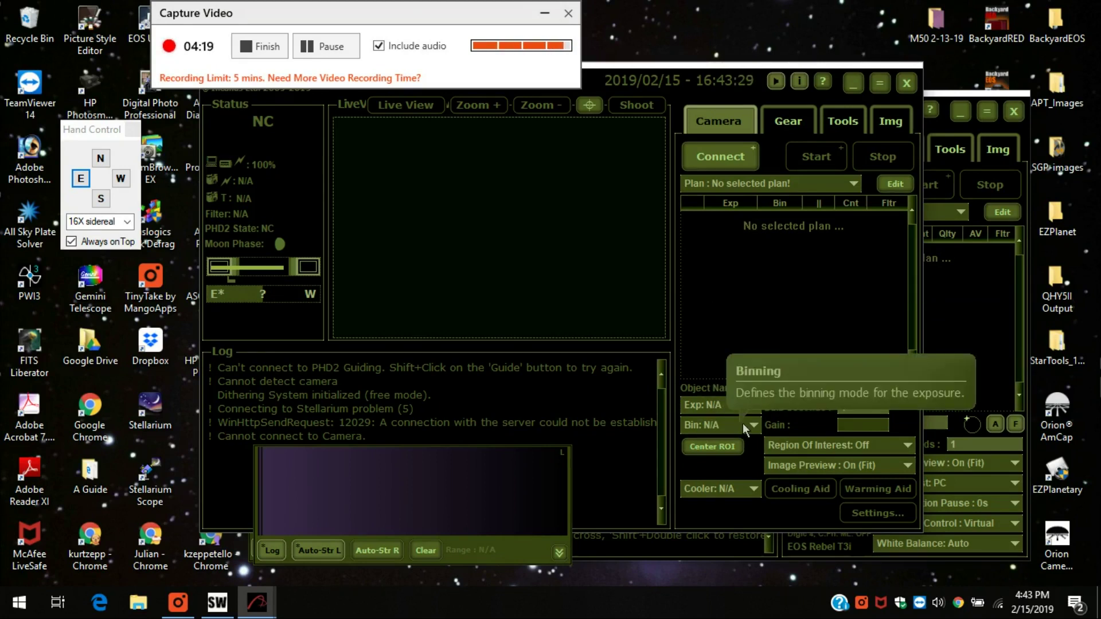
pyautogui.moveTo(670, 85); pyautogui.dragTo(611, 126)
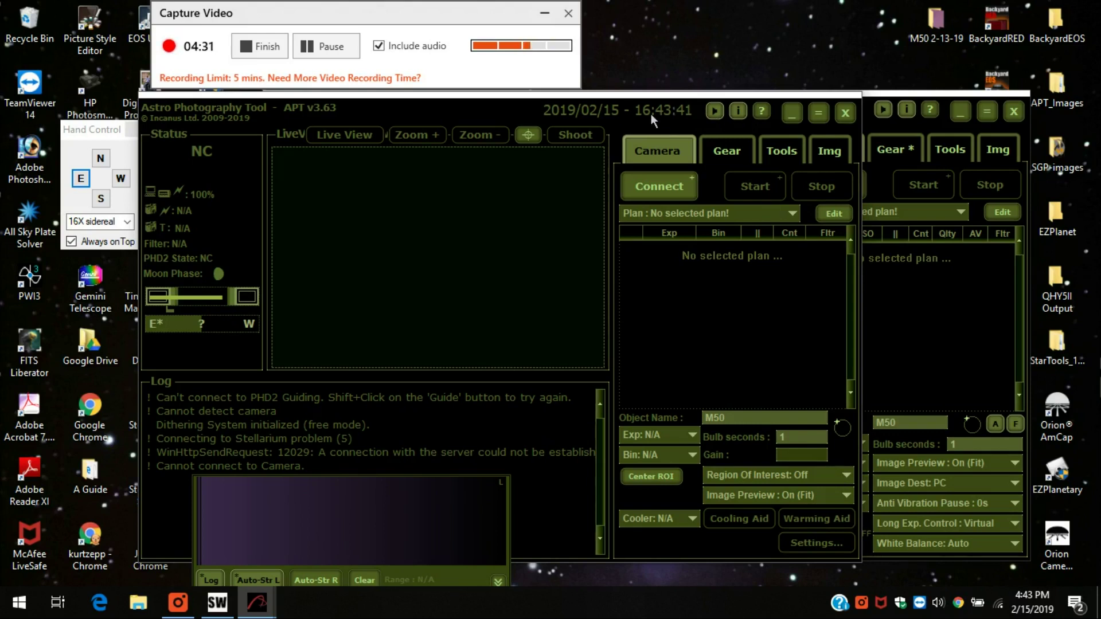
pyautogui.moveTo(652, 114); pyautogui.dragTo(669, 127)
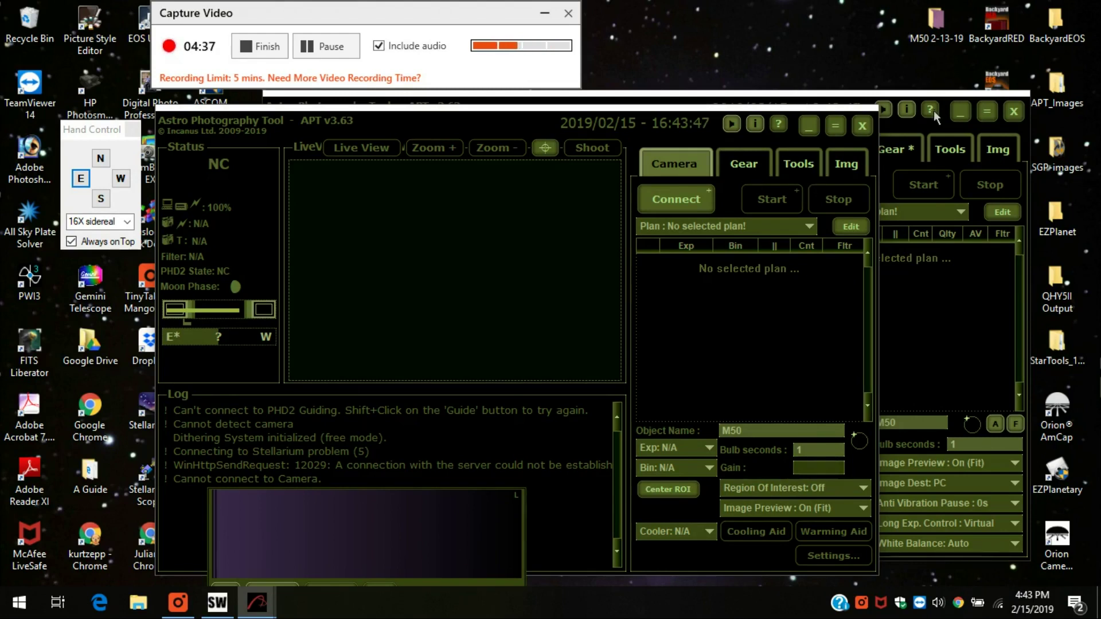
pyautogui.click(931, 127)
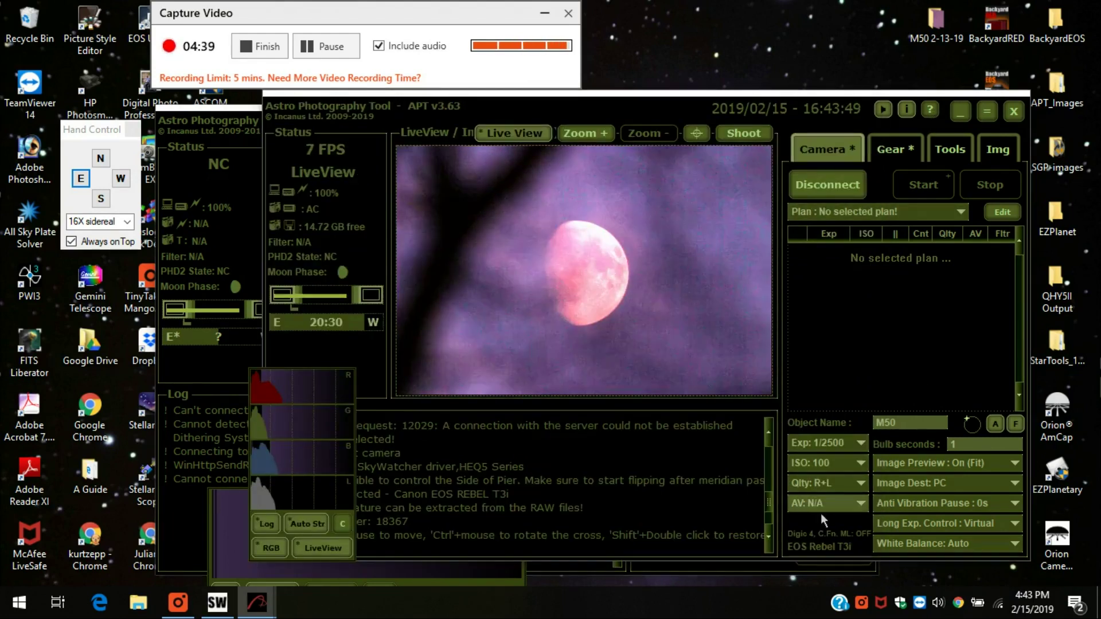
pyautogui.click(192, 127)
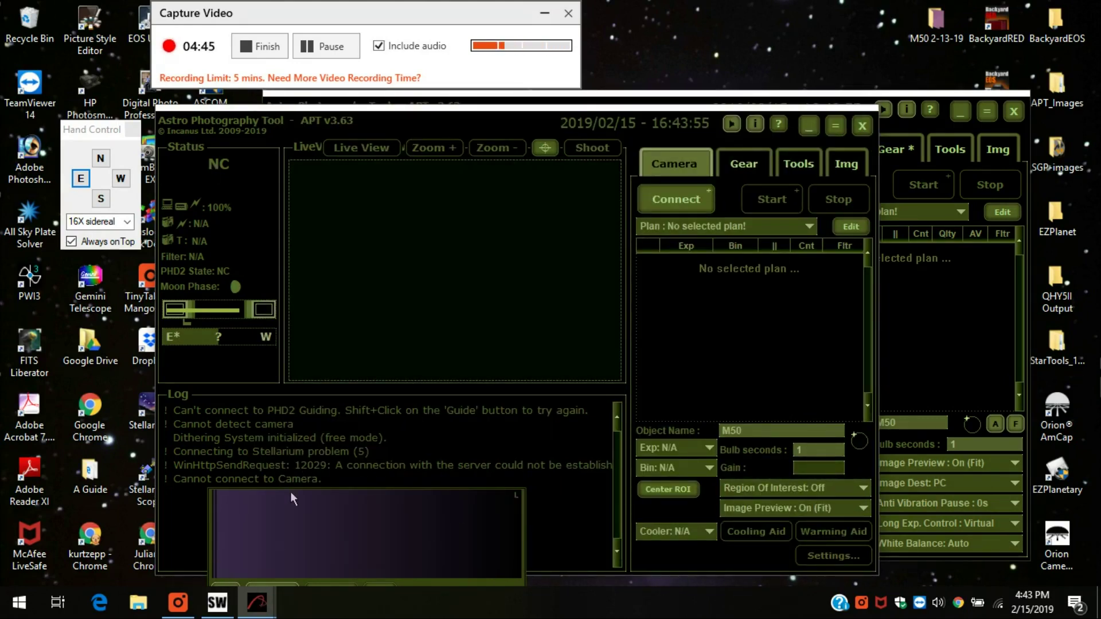
# - Switch back to the DSLR APT window running the moon live view
pyautogui.moveTo(308, 488)
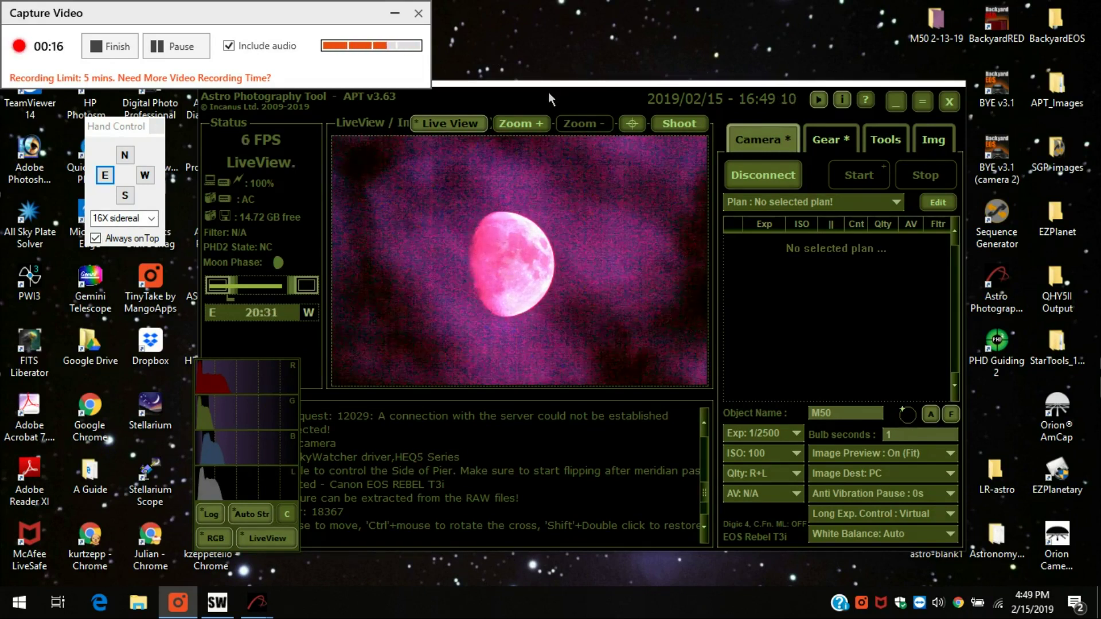
# - Set the exposure to 1/500 to brighten the moon live view
pyautogui.moveTo(548, 92); pyautogui.dragTo(543, 93)
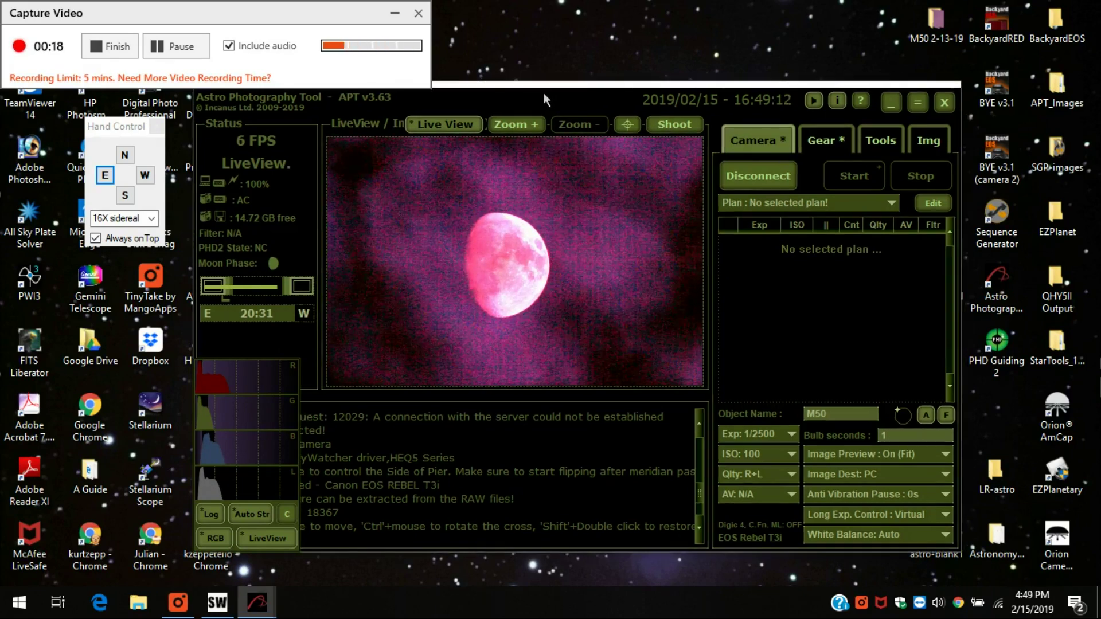
pyautogui.click(792, 434)
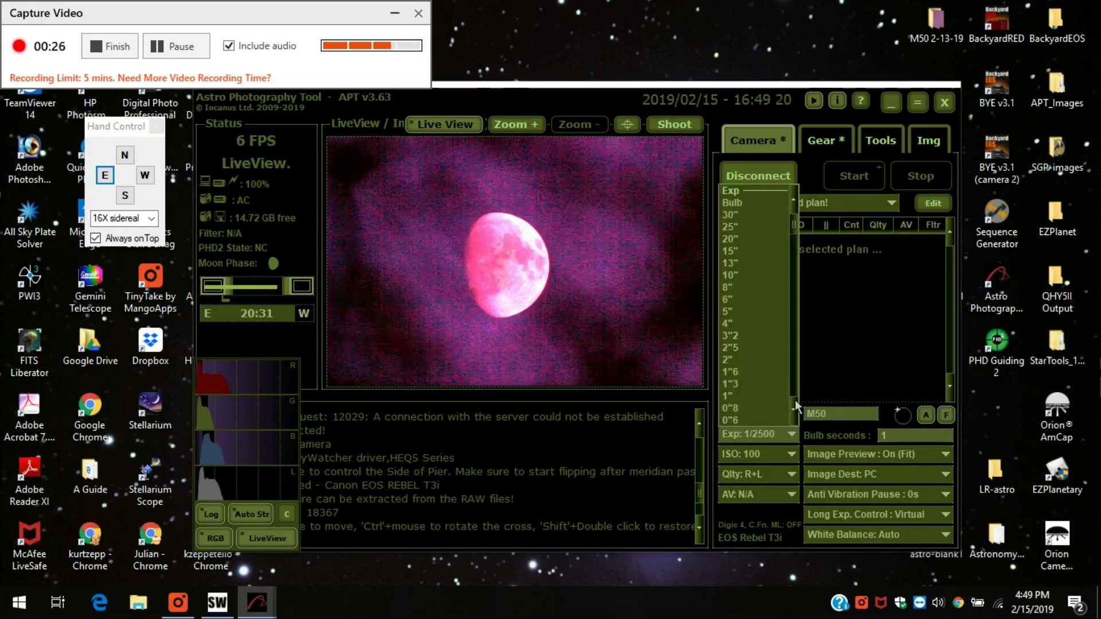
pyautogui.click(794, 408)
pyautogui.scroll(-6, 785, 397)
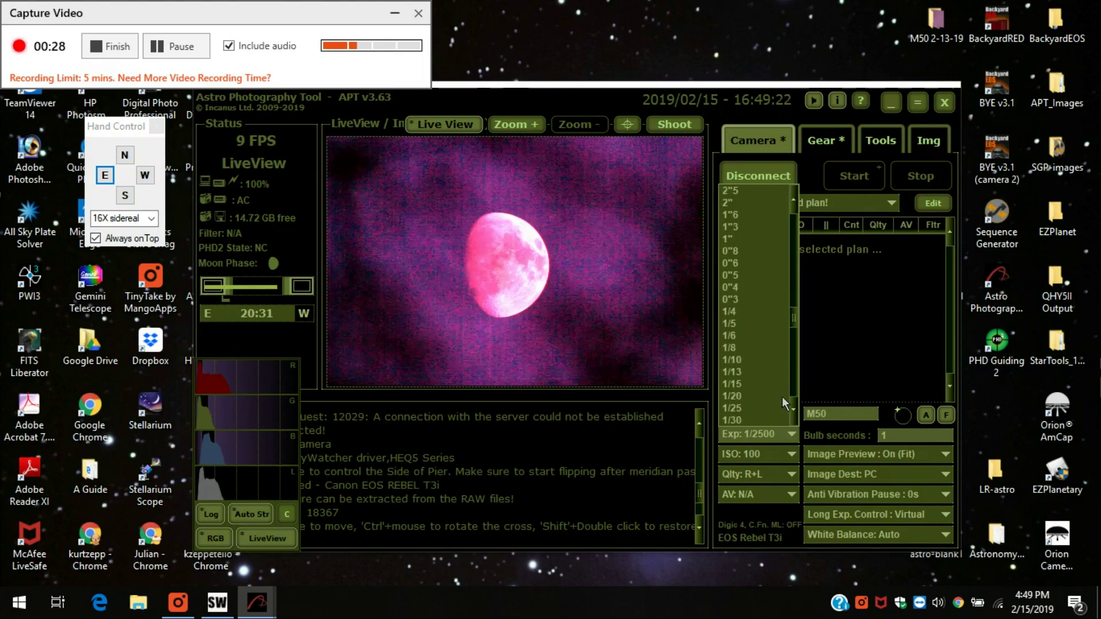
pyautogui.scroll(-4, 782, 396)
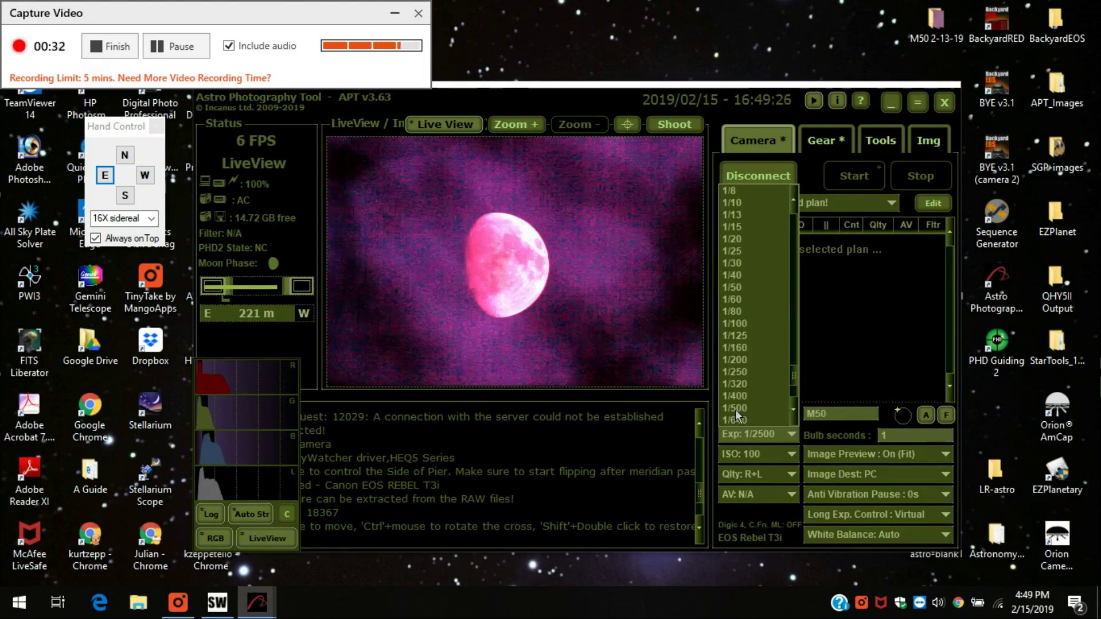
pyautogui.click(735, 408)
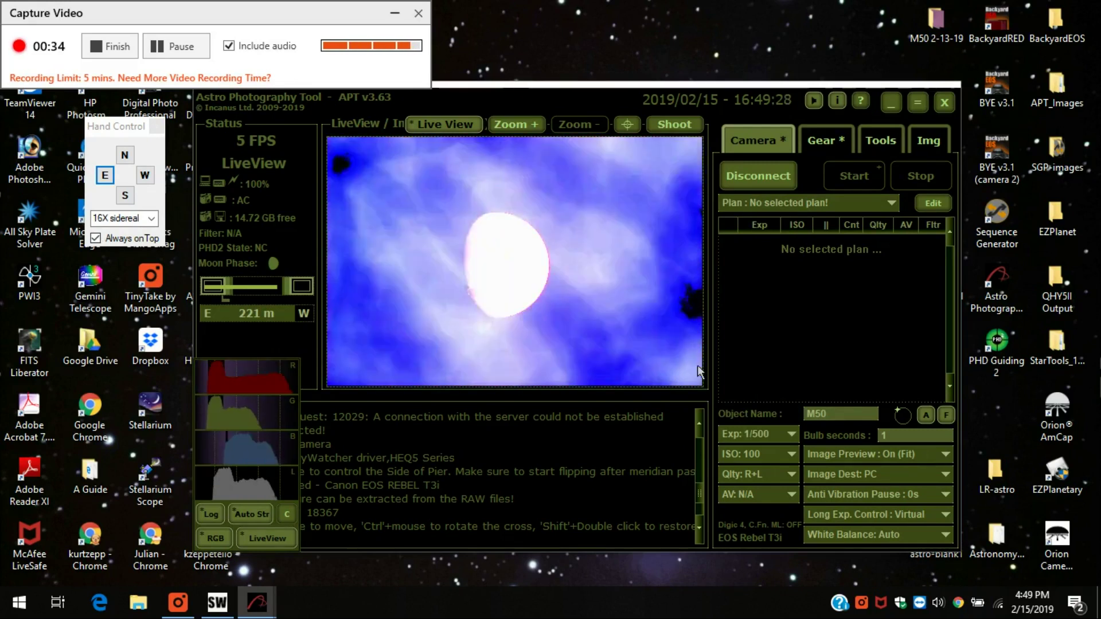
# - Return the exposure to 1/2500
pyautogui.click(786, 433)
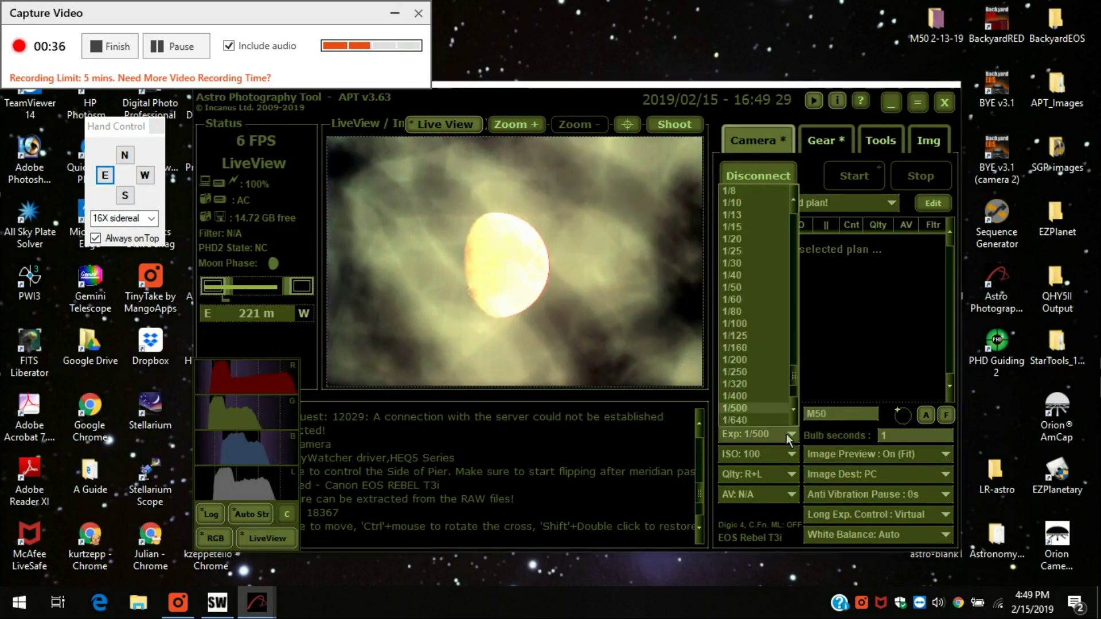
pyautogui.moveTo(795, 379); pyautogui.dragTo(797, 386)
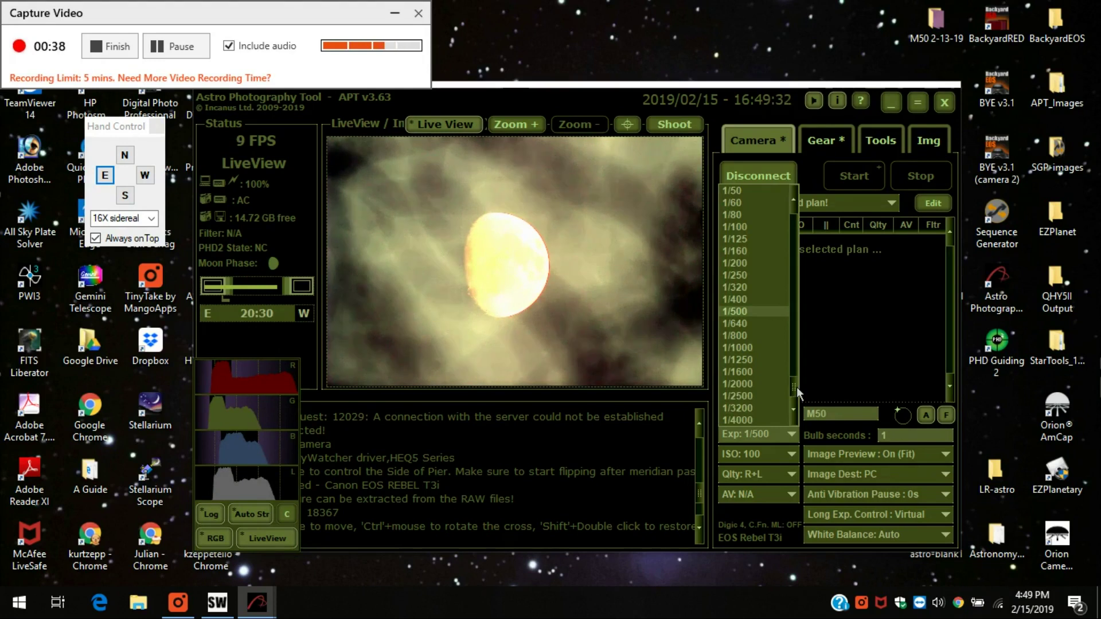
pyautogui.click(740, 395)
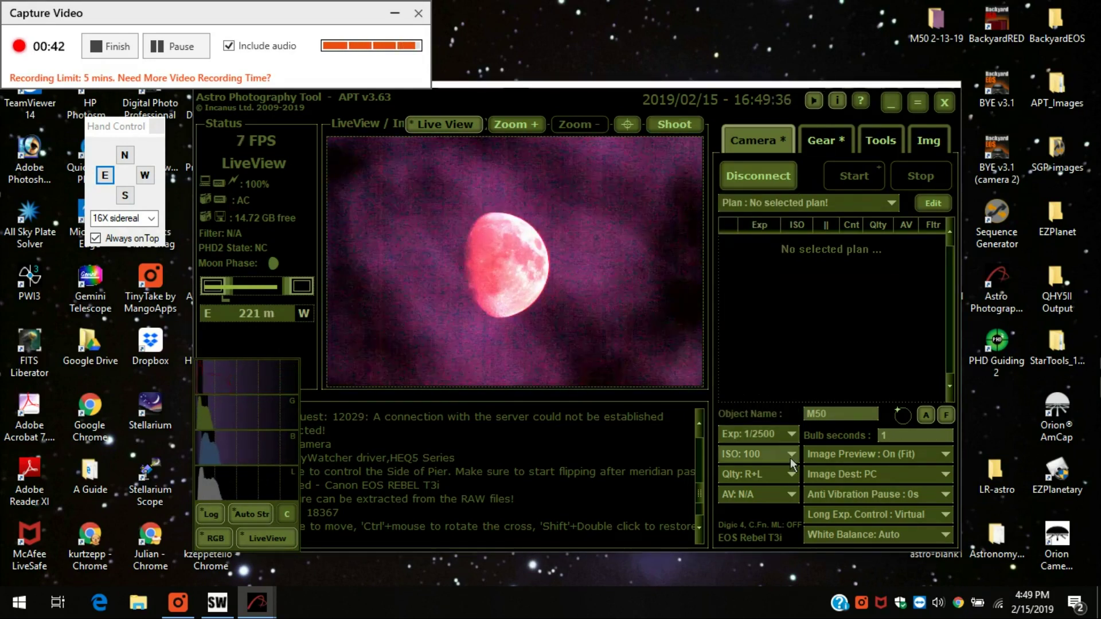
# - Change the ISO from 100 to 200, keeping the 1/2500 exposure
pyautogui.click(792, 453)
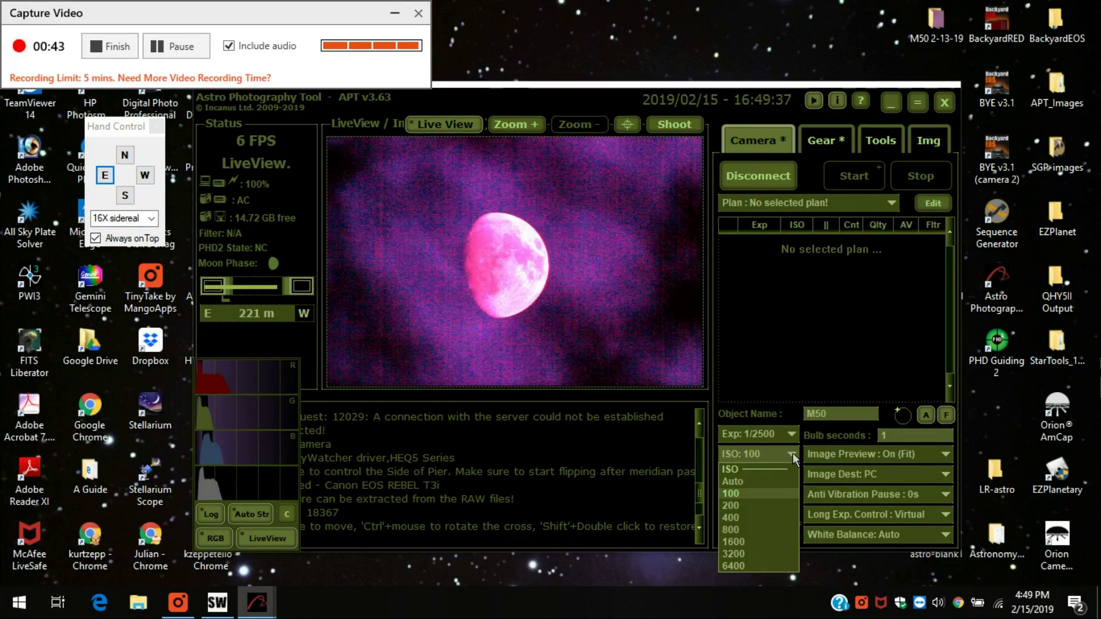
pyautogui.click(731, 504)
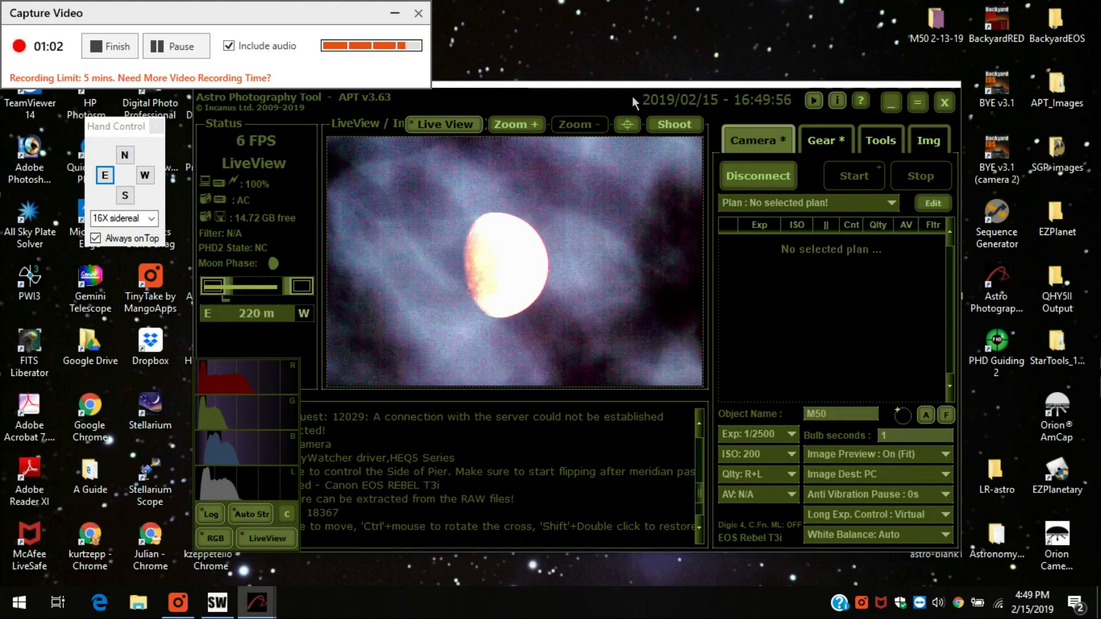
pyautogui.moveTo(270, 14); pyautogui.dragTo(294, 24)
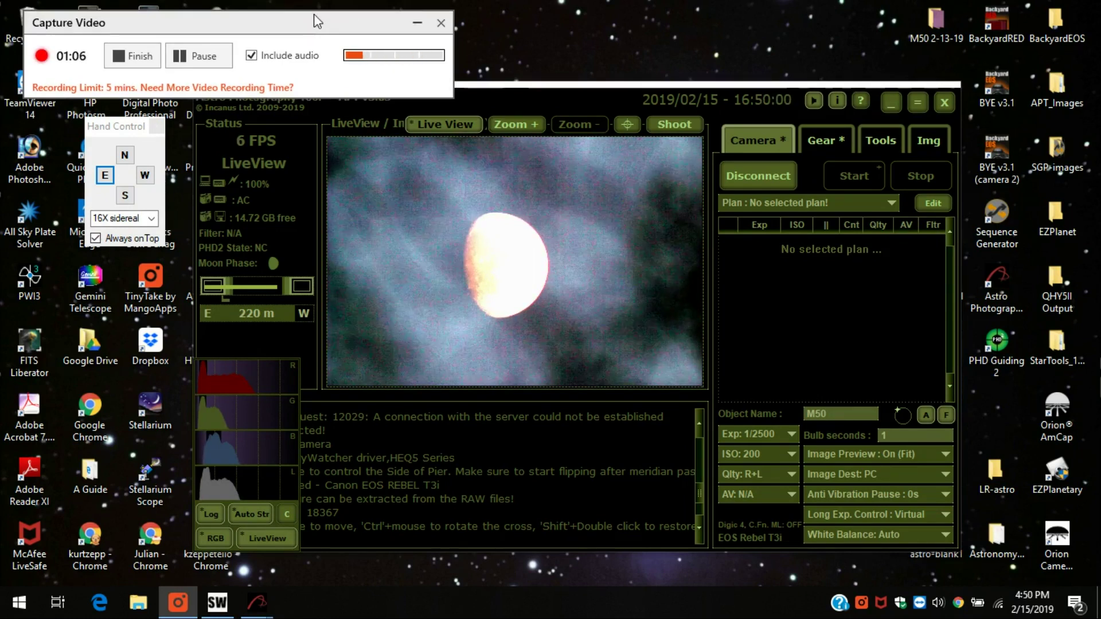
pyautogui.moveTo(315, 15); pyautogui.dragTo(339, 18)
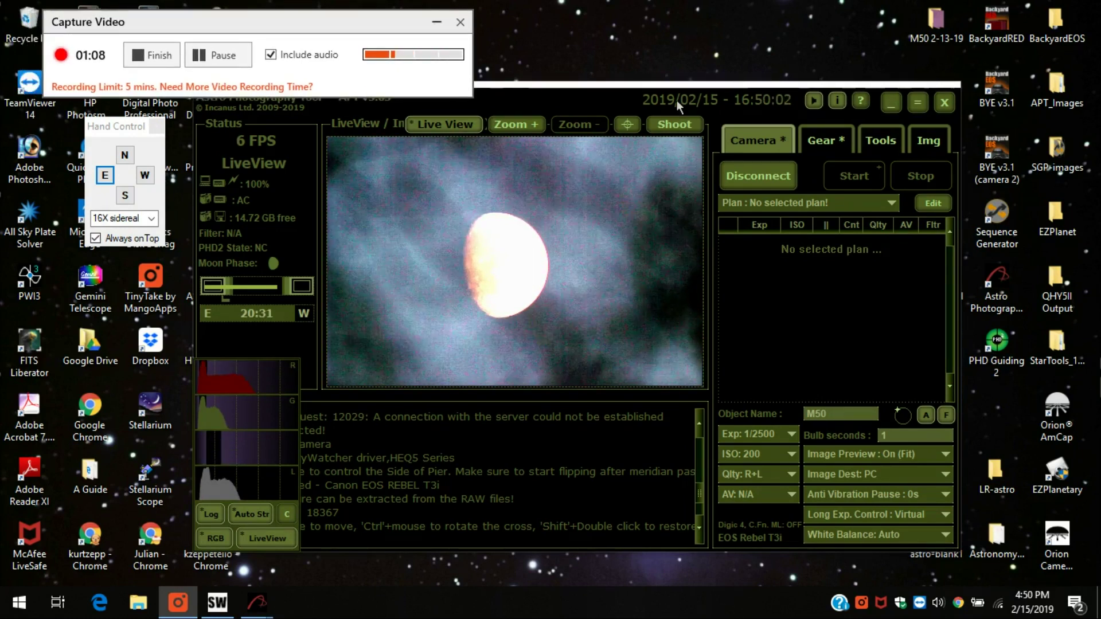